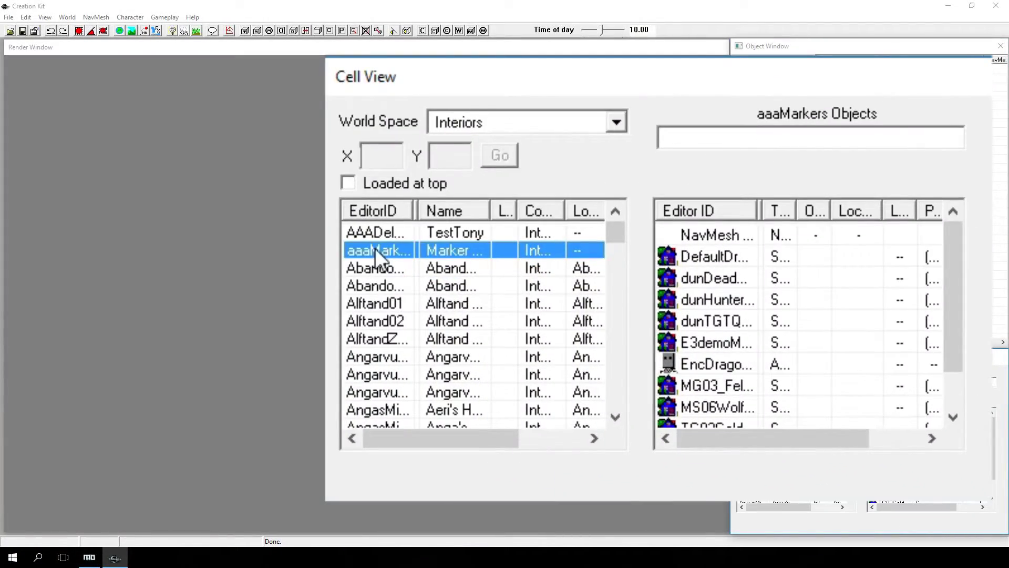
Duplicate the aaaMarkers interior cell and rename the copy LokirsTomb
right_click(374, 248)
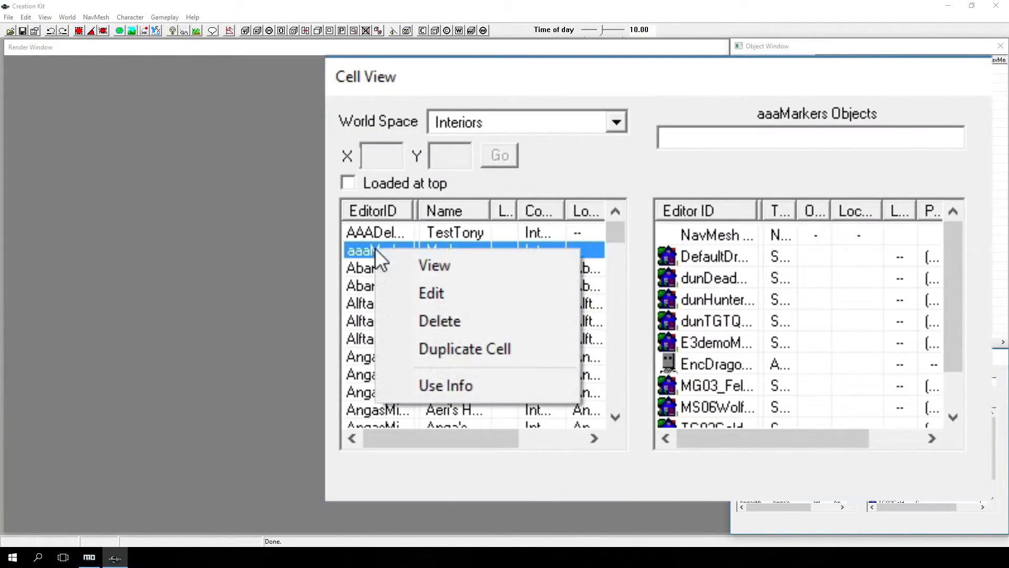
click(490, 348)
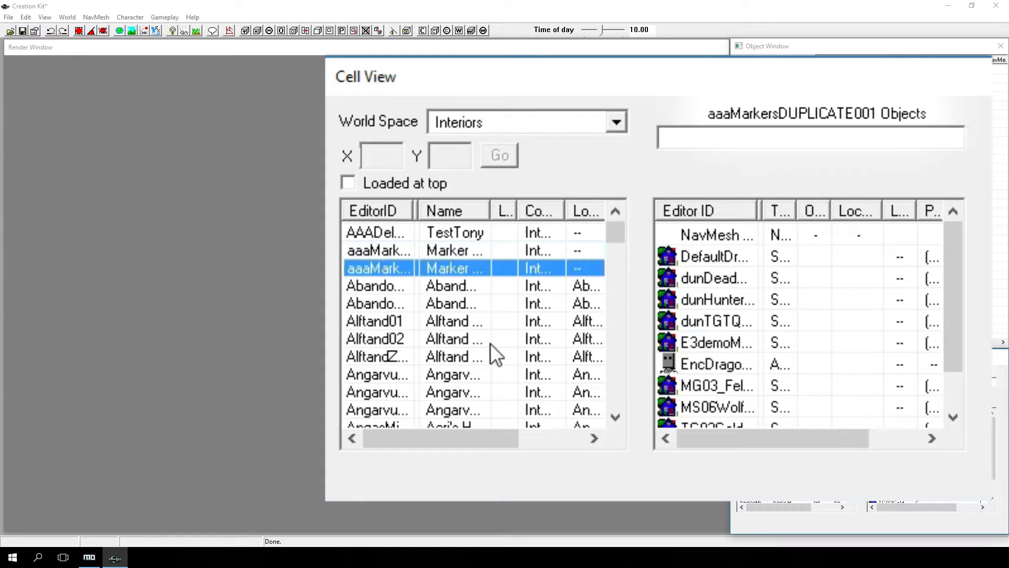
click(387, 265)
text(LokirsTomb)
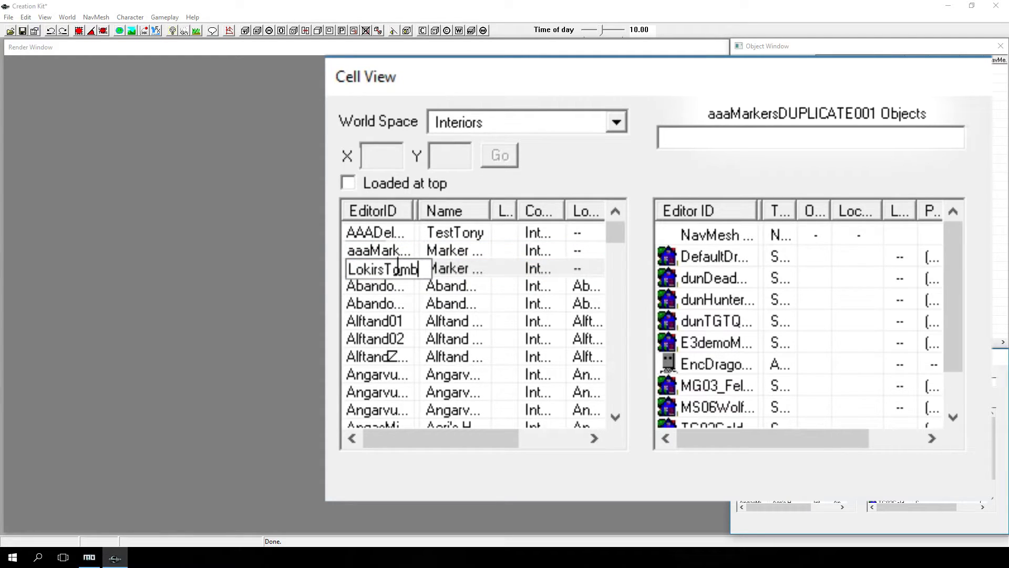
key(Return)
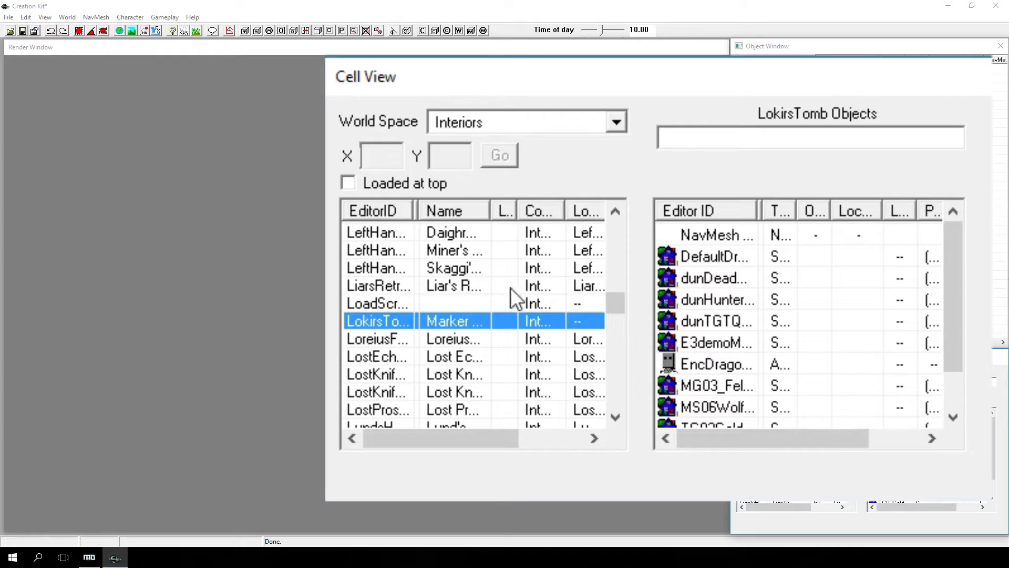
Delete all objects from the LokirsTomb cell, from DefaultDragonEnableMarker through the last TG06 marker, keeping the NavMesh entry
click(730, 255)
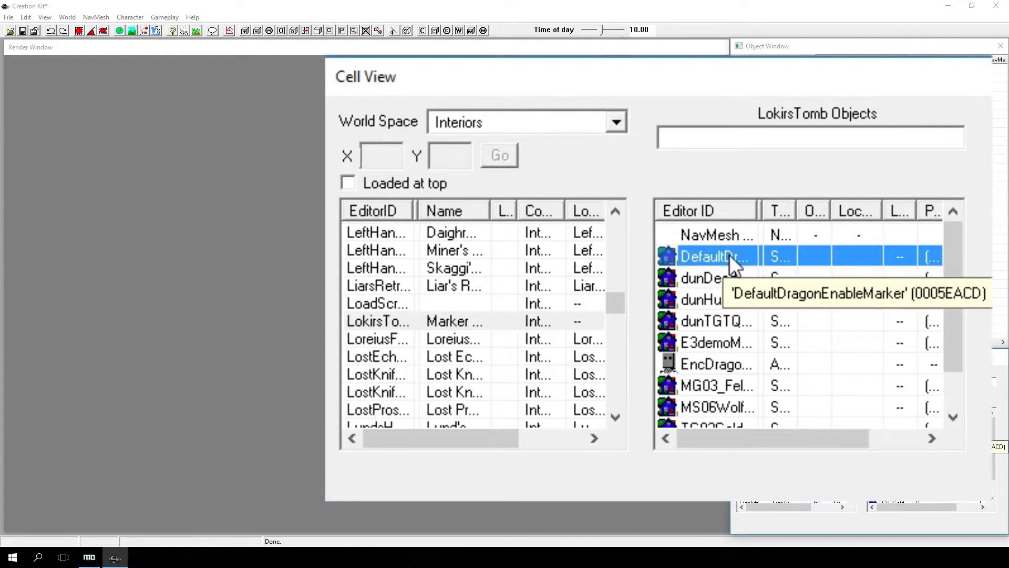
scroll(729, 254, down, 1)
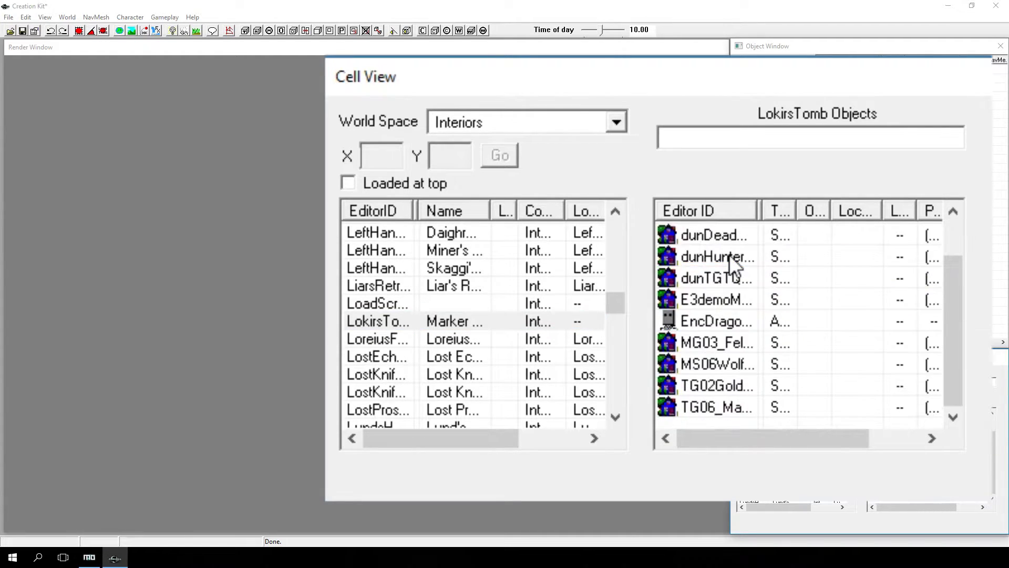
shift+click(713, 408)
right_click(712, 408)
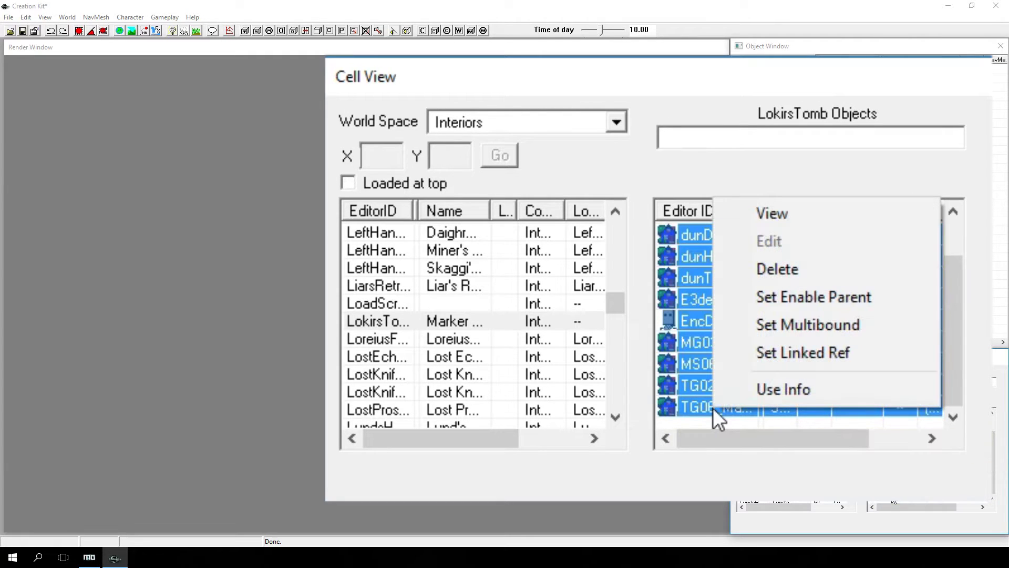
click(755, 273)
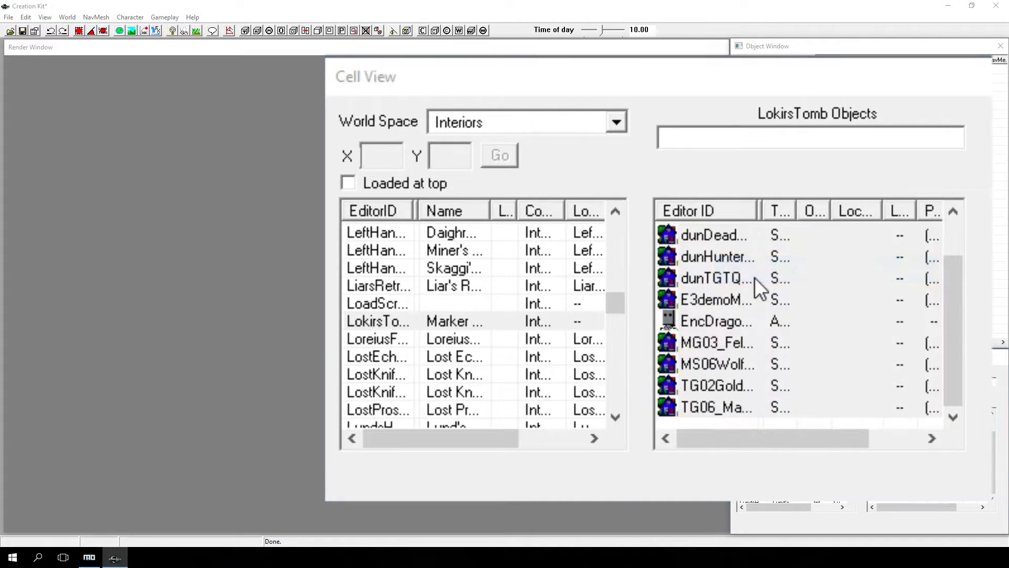
Load the LokirsTomb cell for viewing and place a NorRmSmWallSide01 piece from the Nordic SmRooms set in it
click(378, 358)
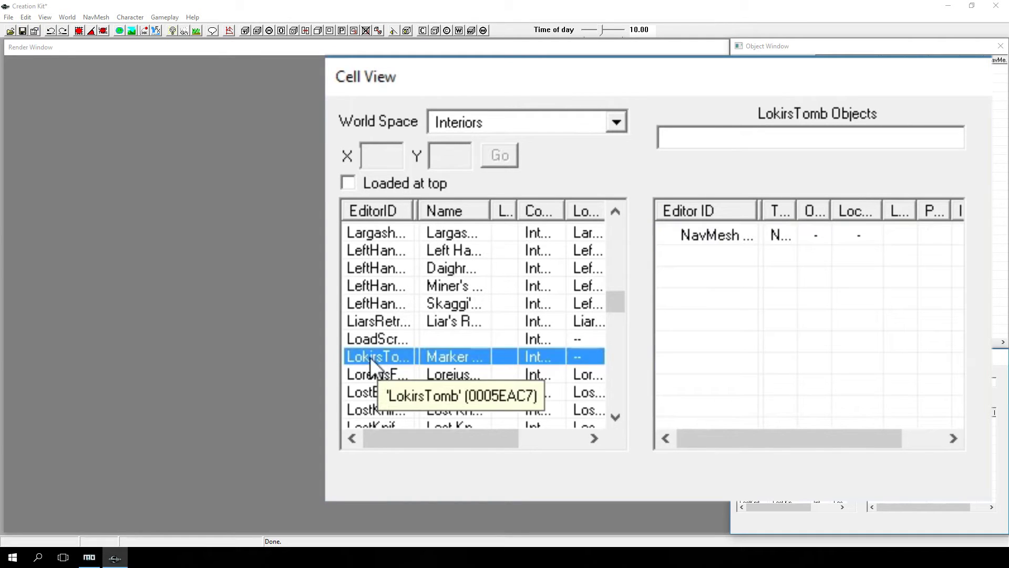
right_click(370, 357)
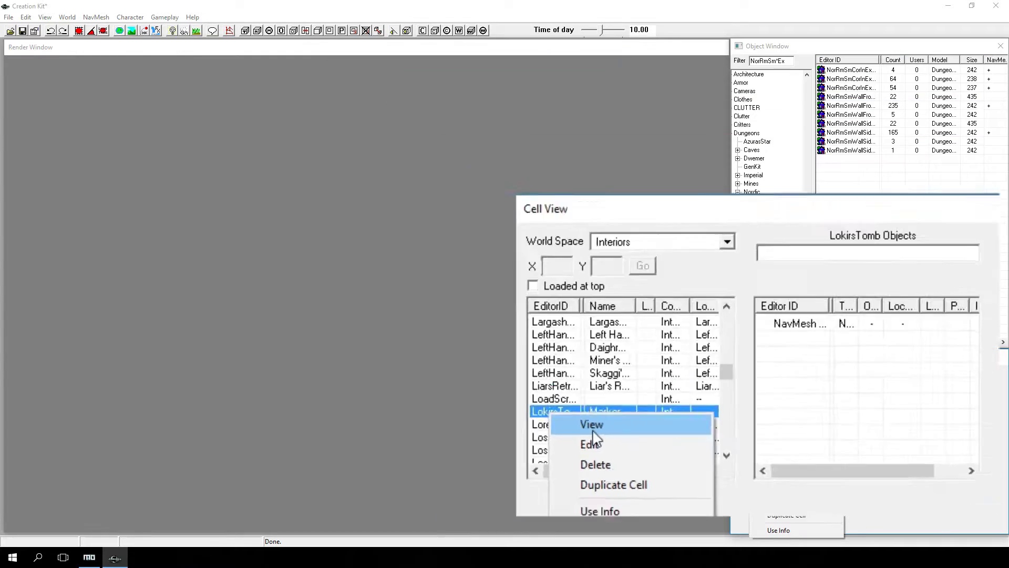
click(431, 383)
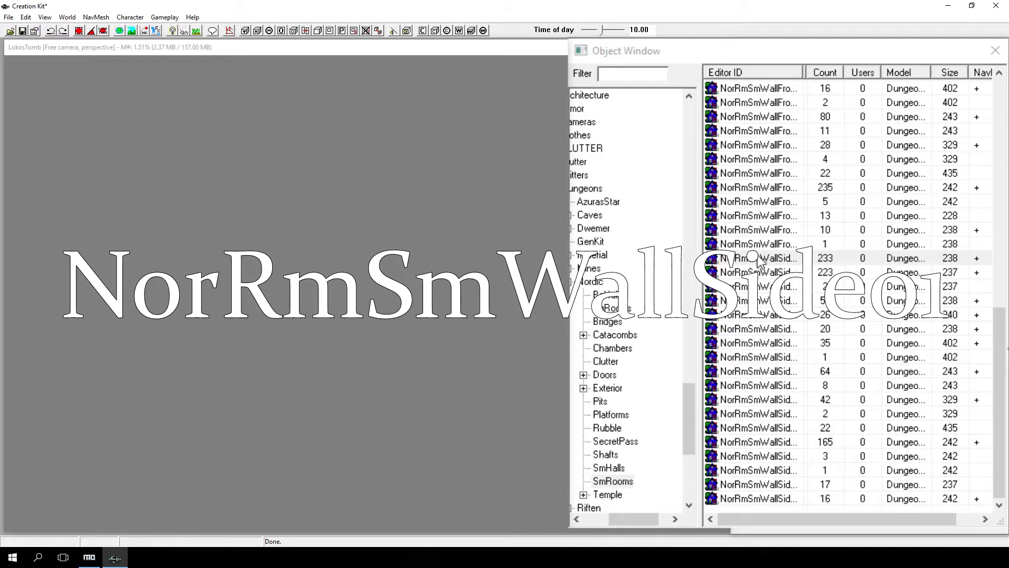
drag(757, 256, 363, 260)
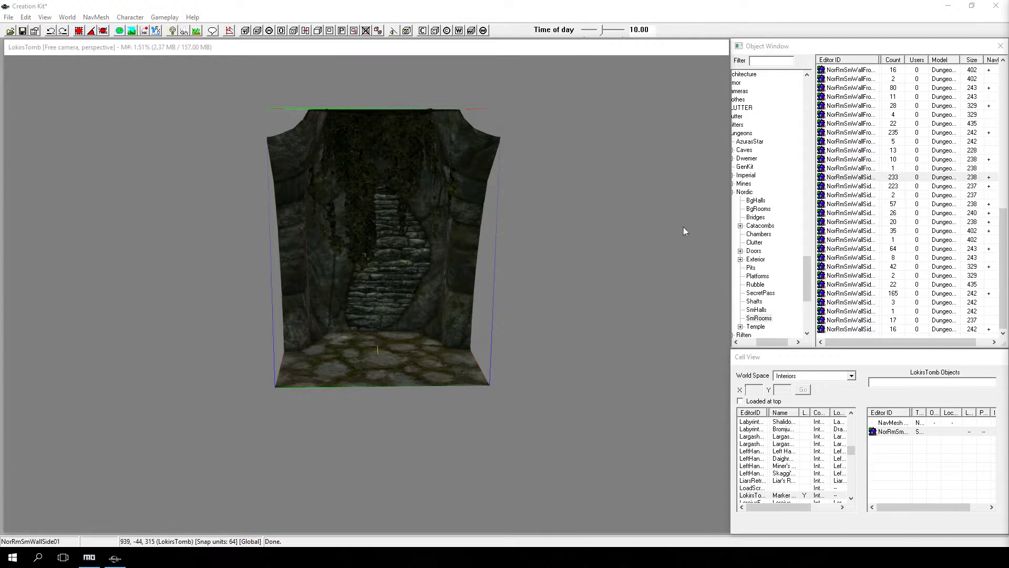
Set the reference movement's Snap To Grid value to 128 in the preferences and apply it
right_click(592, 191)
click(644, 229)
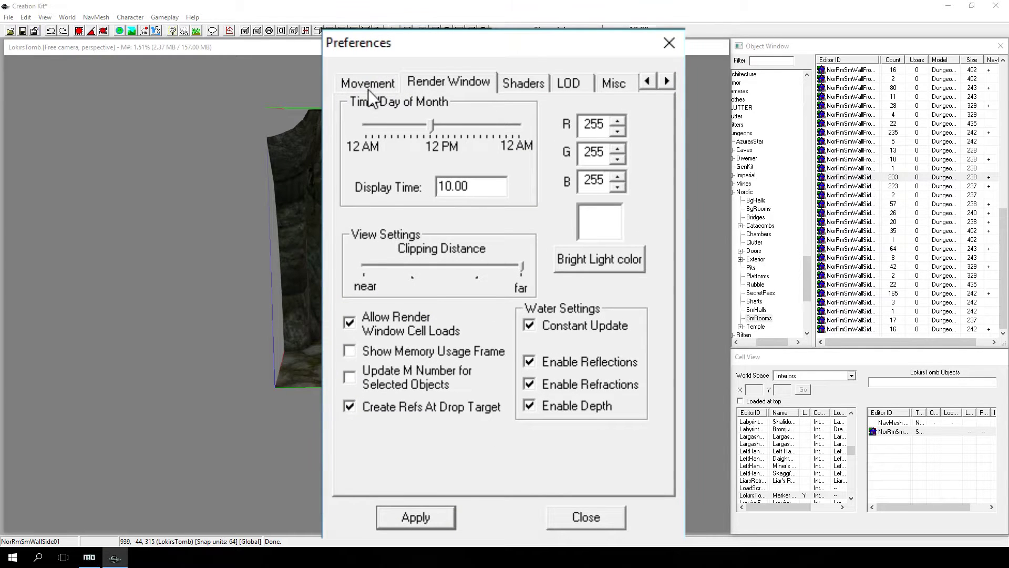
click(411, 141)
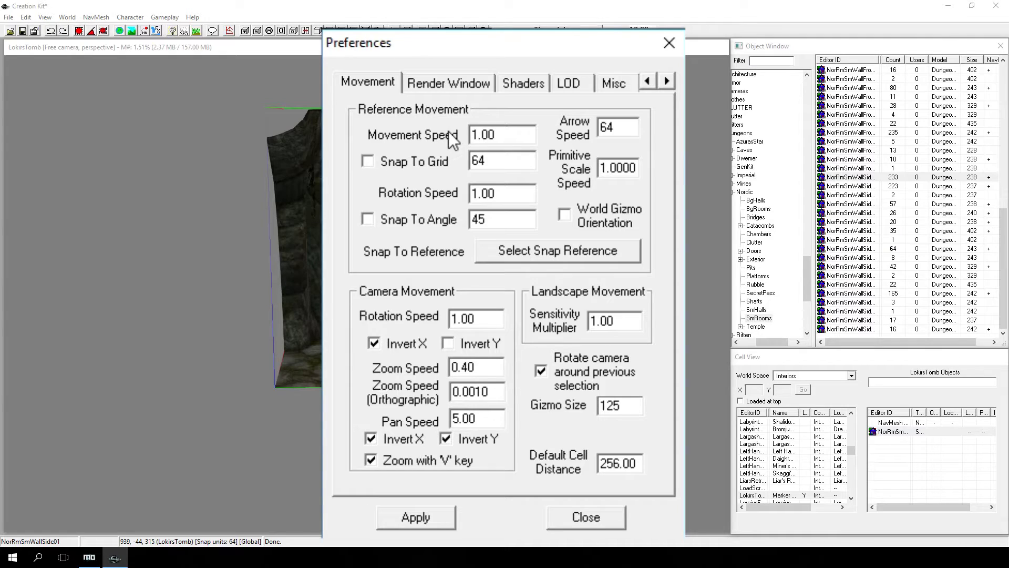
key(Tab)
text(128)
click(416, 517)
click(587, 517)
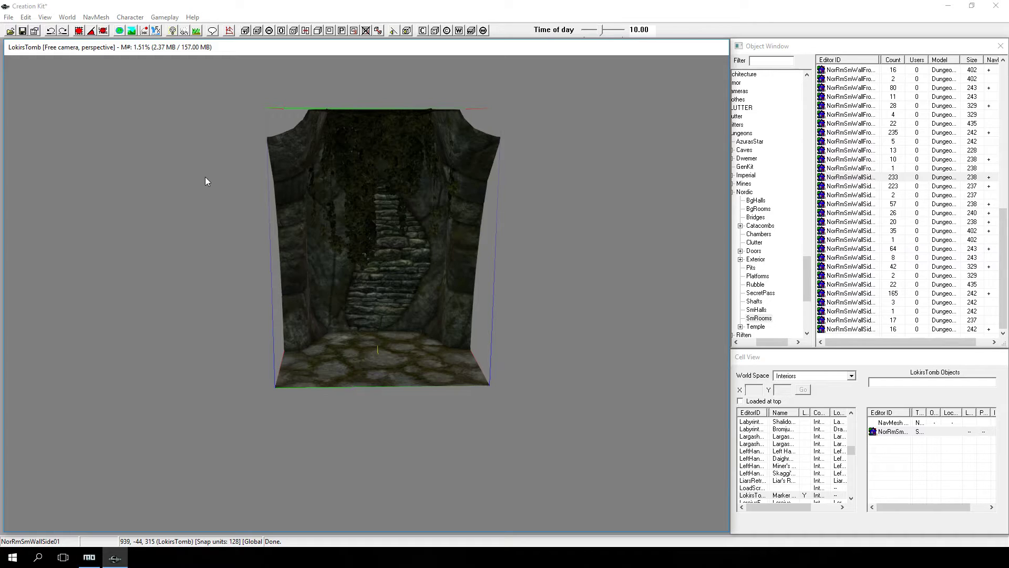
Turn on grid and angle snapping and place a duplicate of the wall piece directly beside the first
key(q)
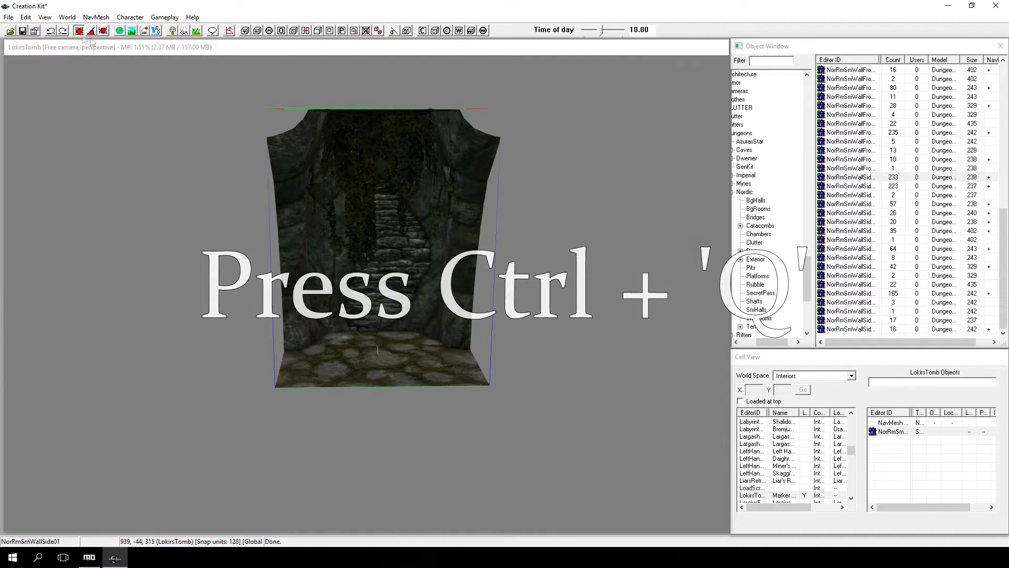
key(ctrl+q)
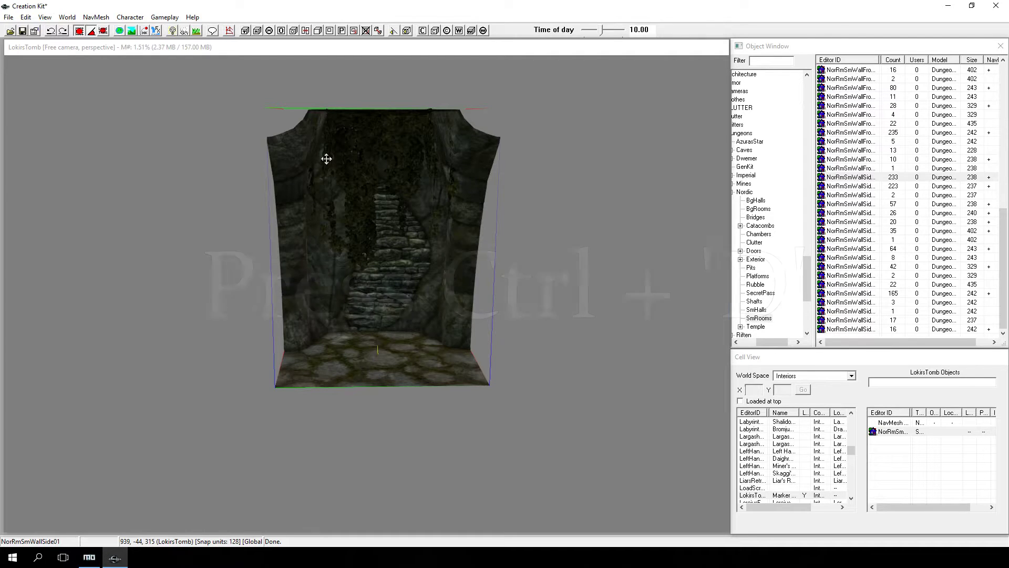
key(ctrl+d)
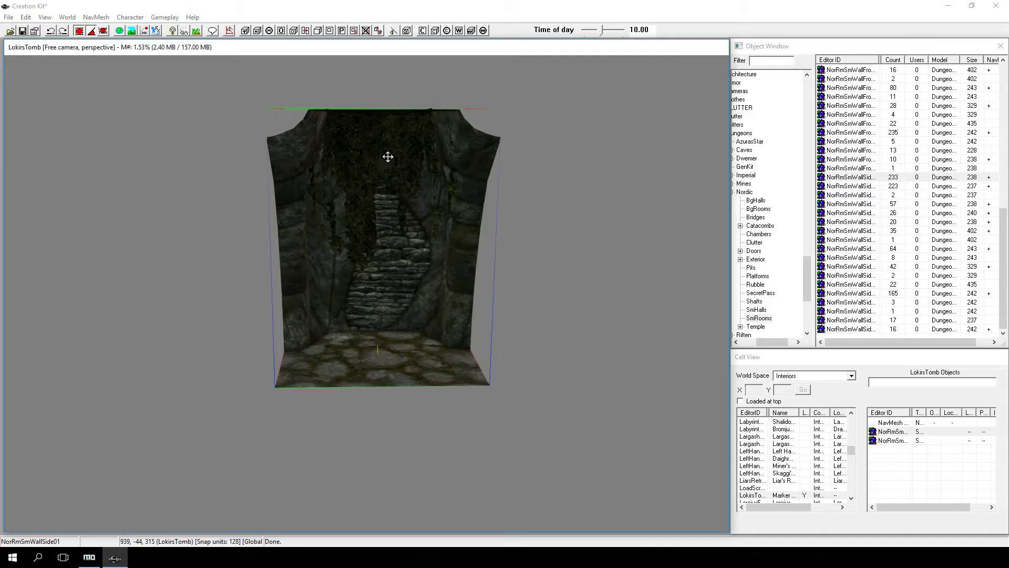
drag(394, 228, 300, 227)
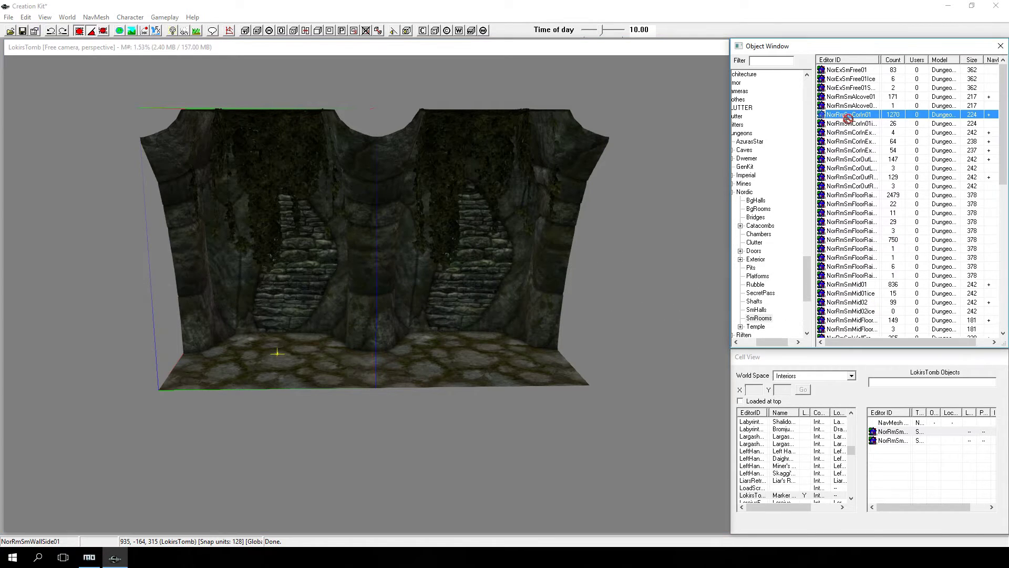
Place a NorRmSmCorIn01 corner piece, rotate it to face the room and snap it to the end of the two-piece wall
drag(845, 115, 640, 196)
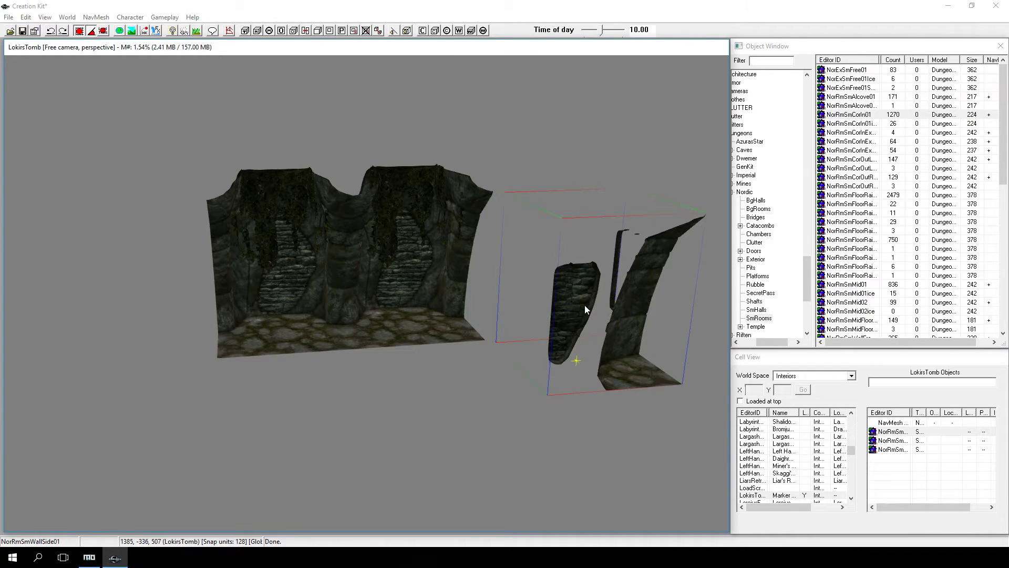
right_drag(584, 305, 646, 305)
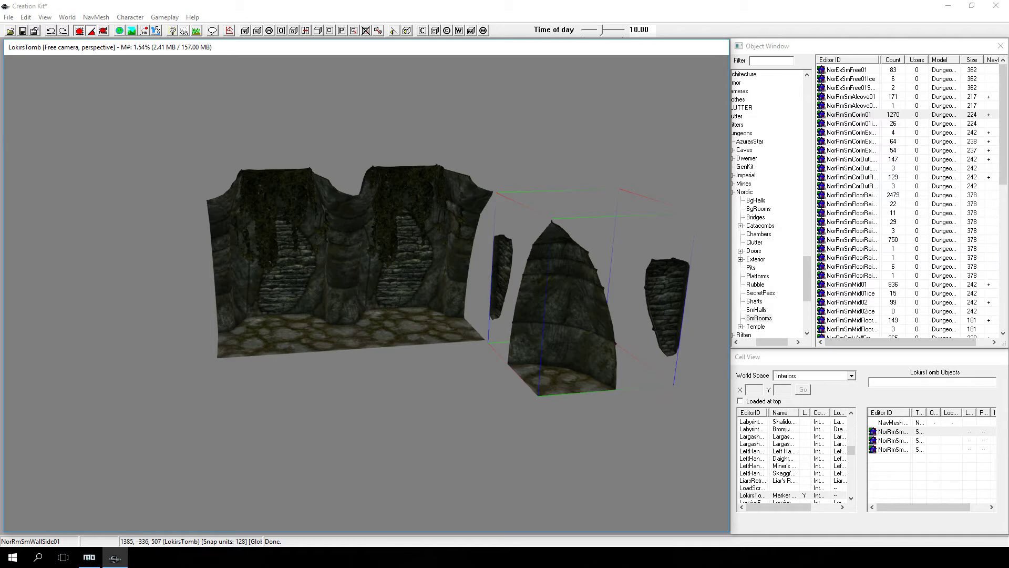
drag(585, 300, 528, 246)
shift+middle_drag(547, 274, 573, 305)
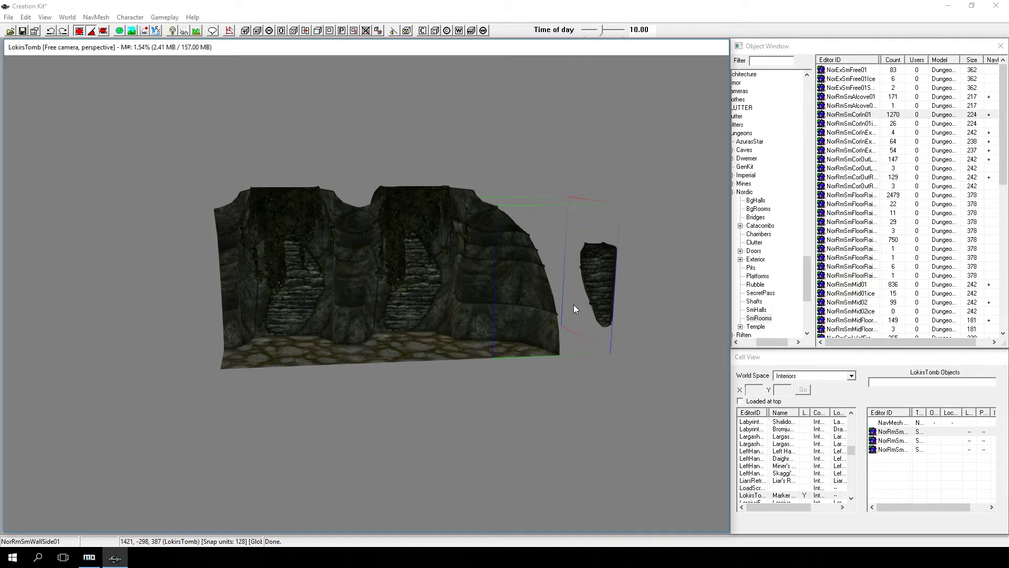
Add NorRmSmWallFront01 pieces in a row from the corner to form the perpendicular side wall
scroll(848, 181, down, 6)
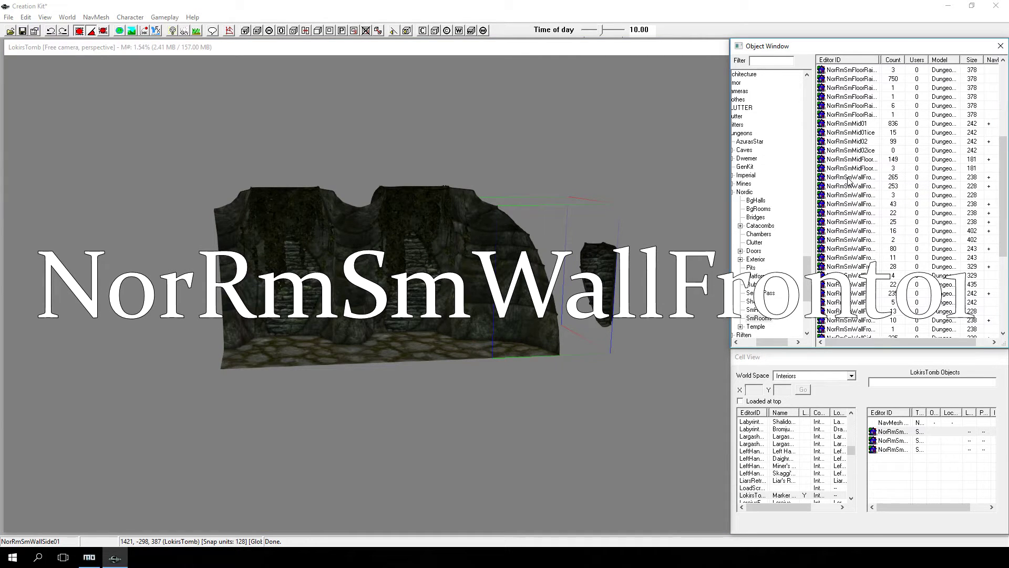
click(848, 179)
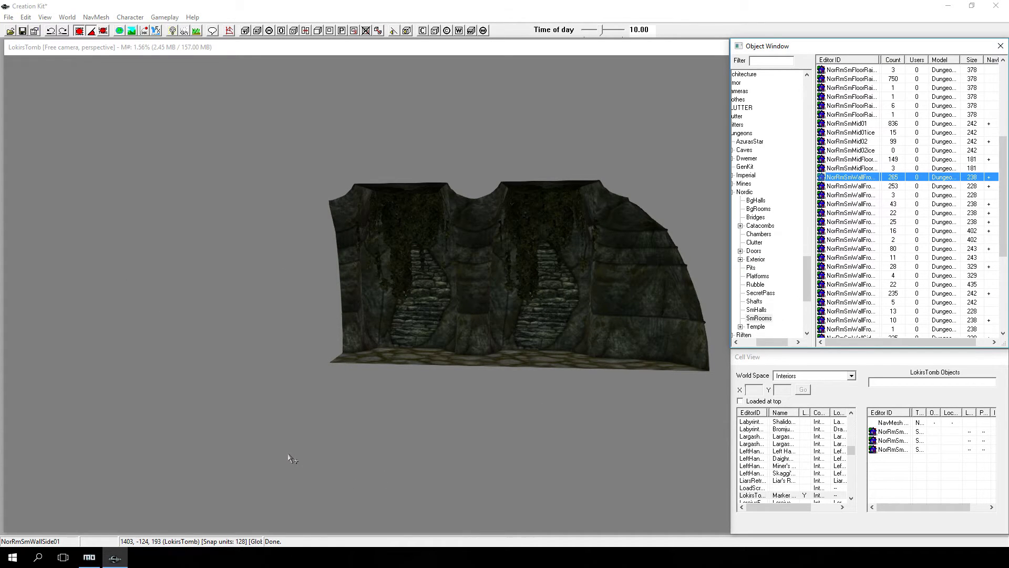
drag(293, 459, 289, 458)
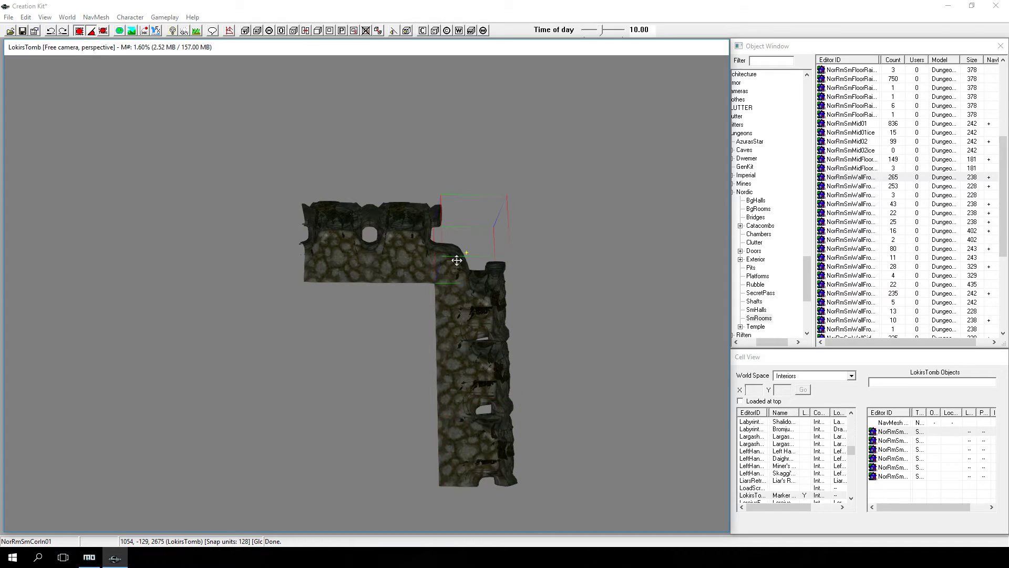
Duplicate the corner piece to the far end of the side wall and to the open end of the two-piece wall, rotating each to fit
key(ctrl+d)
drag(458, 261, 458, 373)
middle_drag(470, 389, 475, 351)
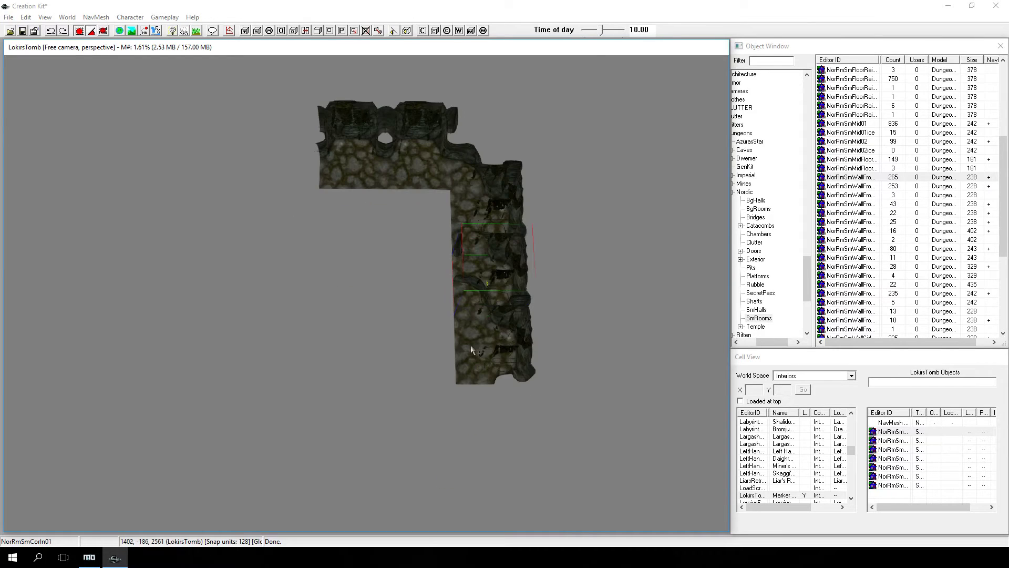
drag(479, 279, 288, 159)
key(ctrl+d)
right_drag(288, 159, 316, 159)
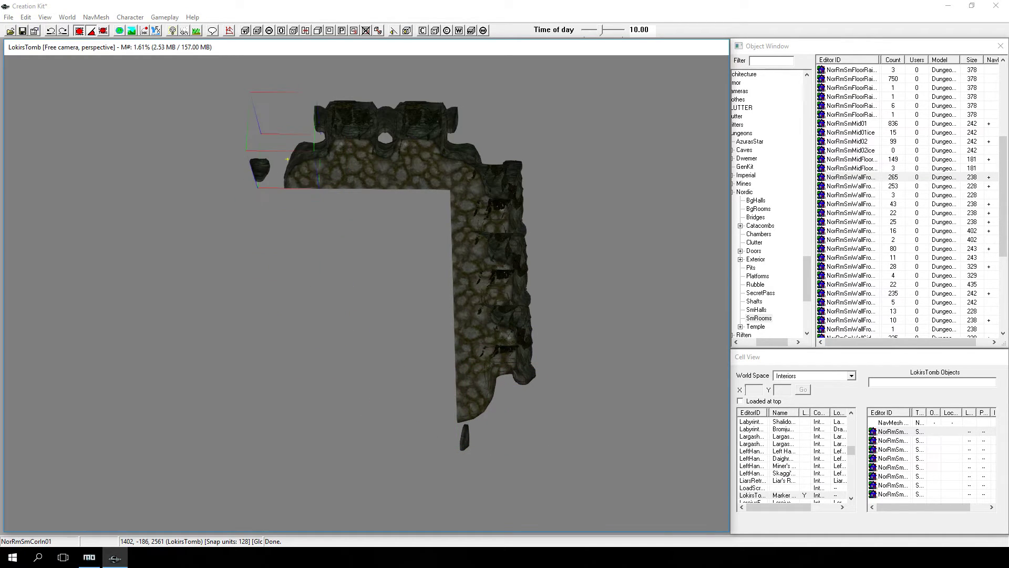
Duplicate the side wall pieces and line up the rotated copies along the opposite side of the room
click(488, 337)
key(ctrl+d)
drag(488, 337, 268, 210)
right_drag(268, 210, 251, 218)
drag(252, 217, 284, 218)
key(ctrl+d)
drag(284, 217, 272, 320)
key(ctrl+d)
Duplicate the end wall section and move the copy to the open end to close the room's outline
click(309, 146)
key(ctrl+d)
drag(309, 147, 347, 370)
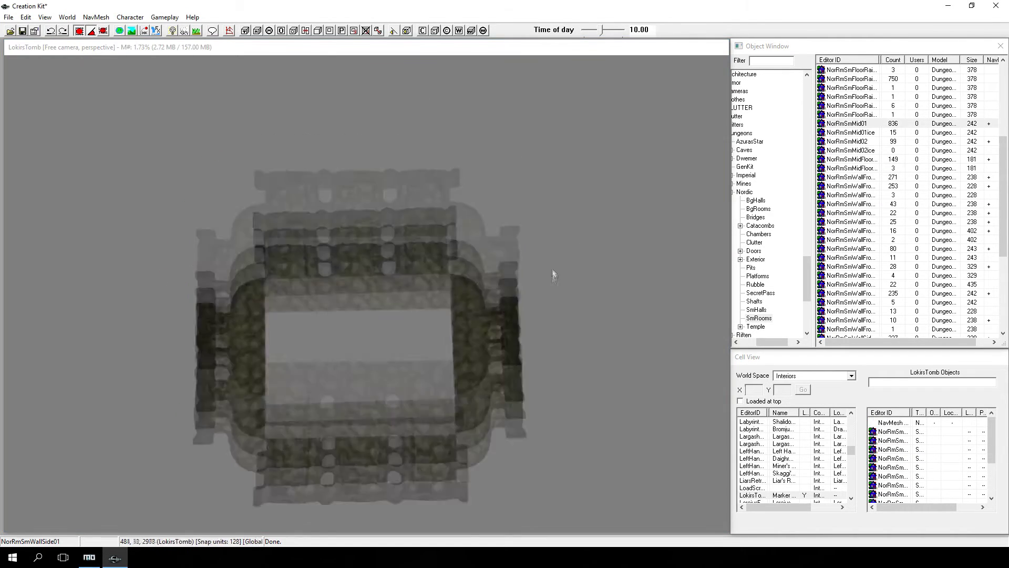
Place NorRmSmMid01 in the open centre of the room and align it with the surrounding wall pieces to fill the gap
shift+middle_drag(552, 270, 460, 360)
scroll(545, 276, up, 6)
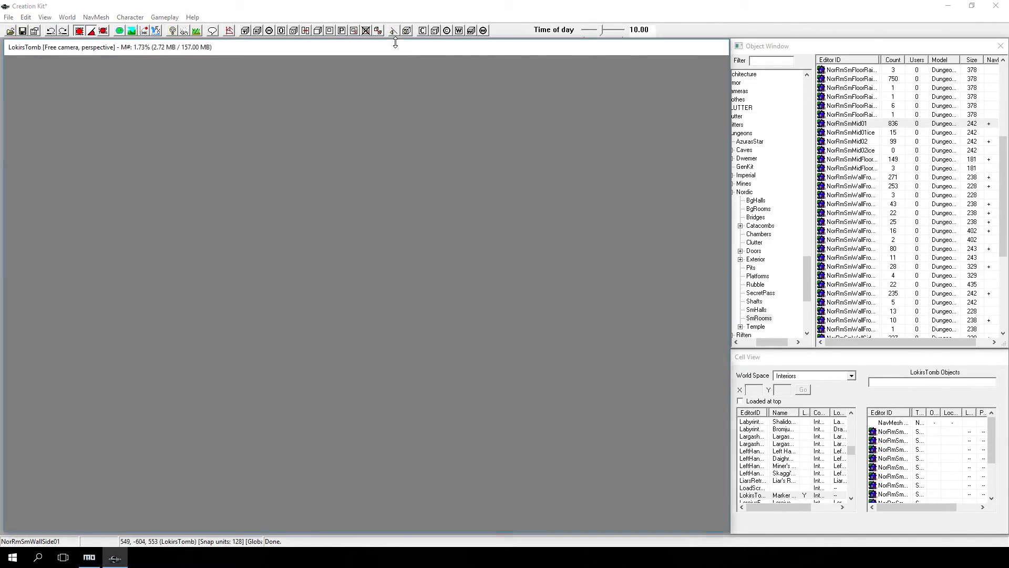
scroll(392, 231, down, 5)
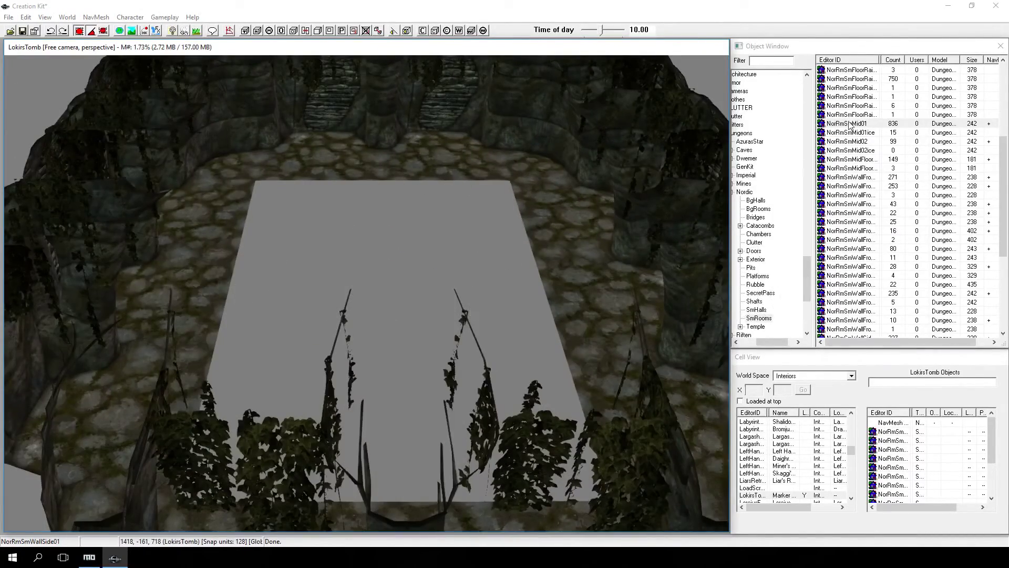
drag(846, 123, 333, 336)
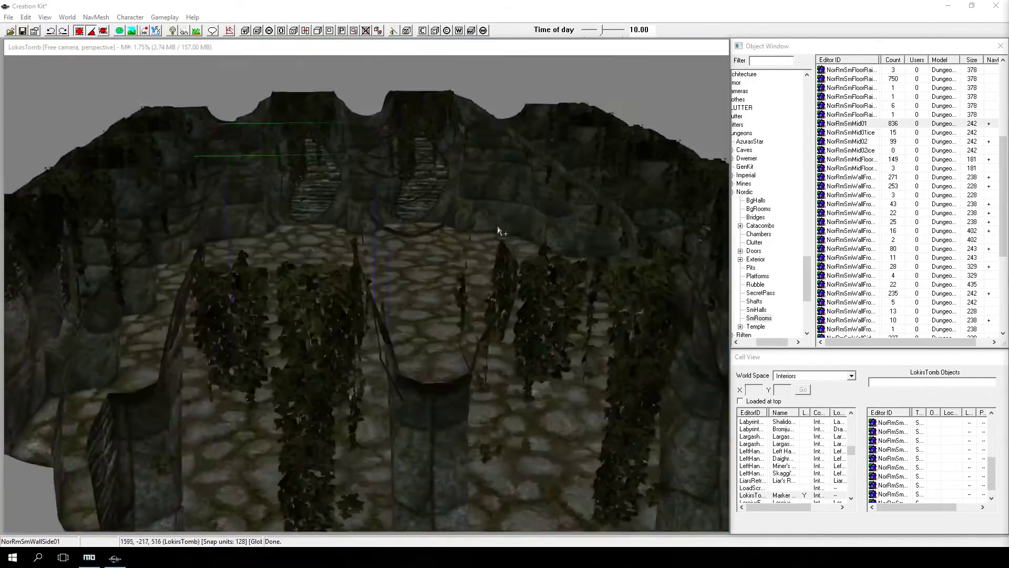
shift+middle_drag(498, 230, 495, 147)
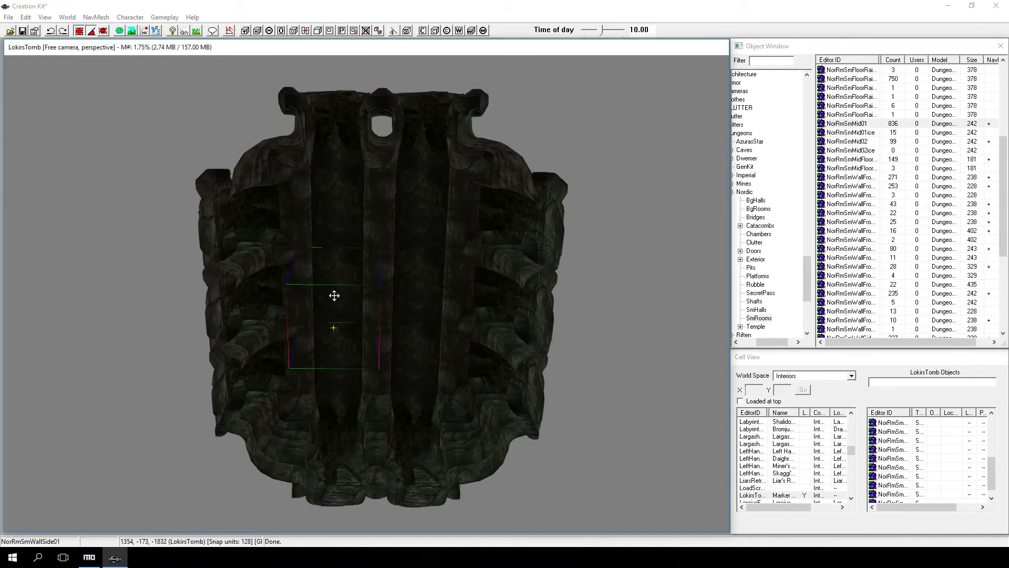
right_drag(334, 295, 360, 295)
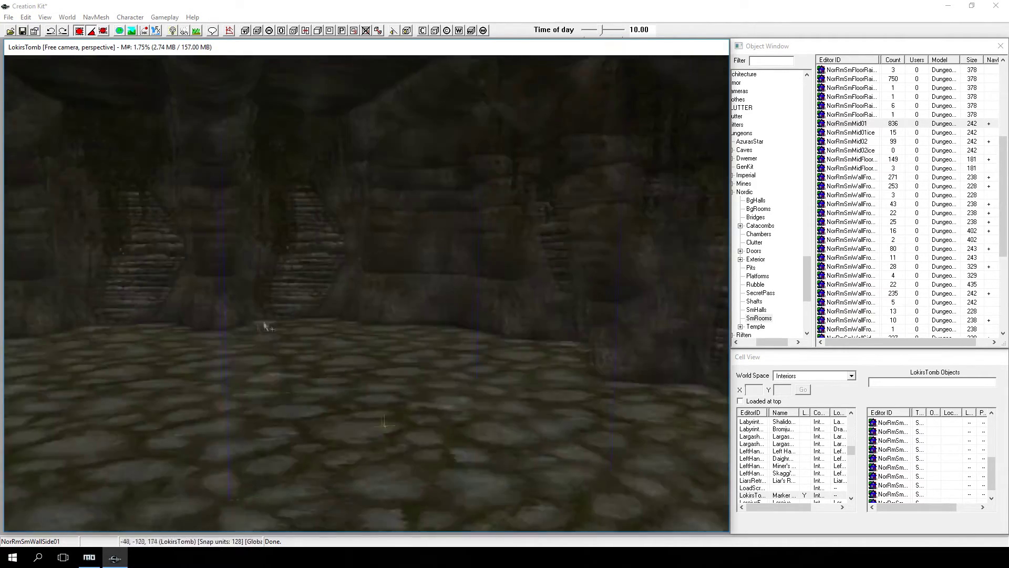
shift+middle_drag(263, 326, 333, 317)
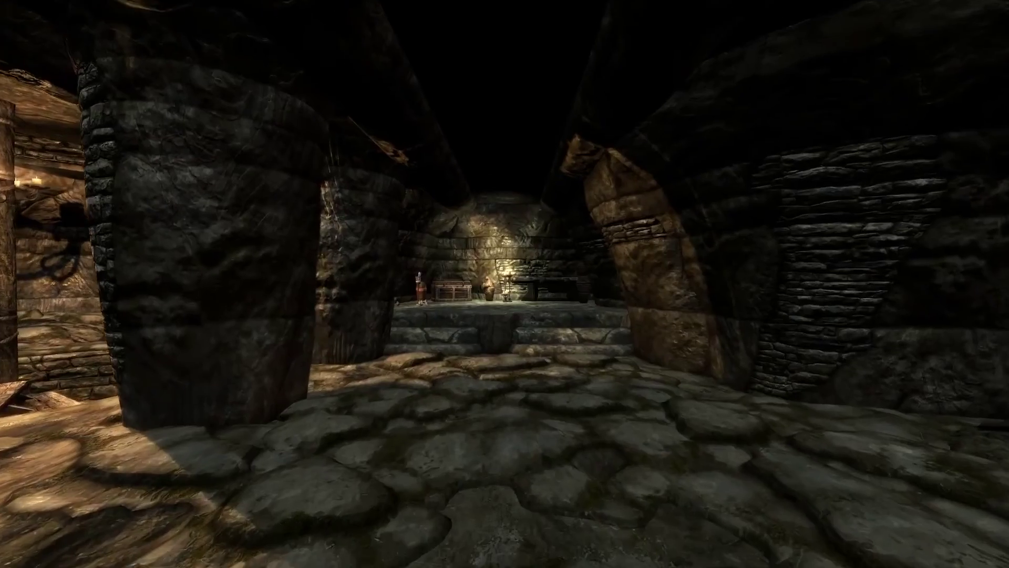